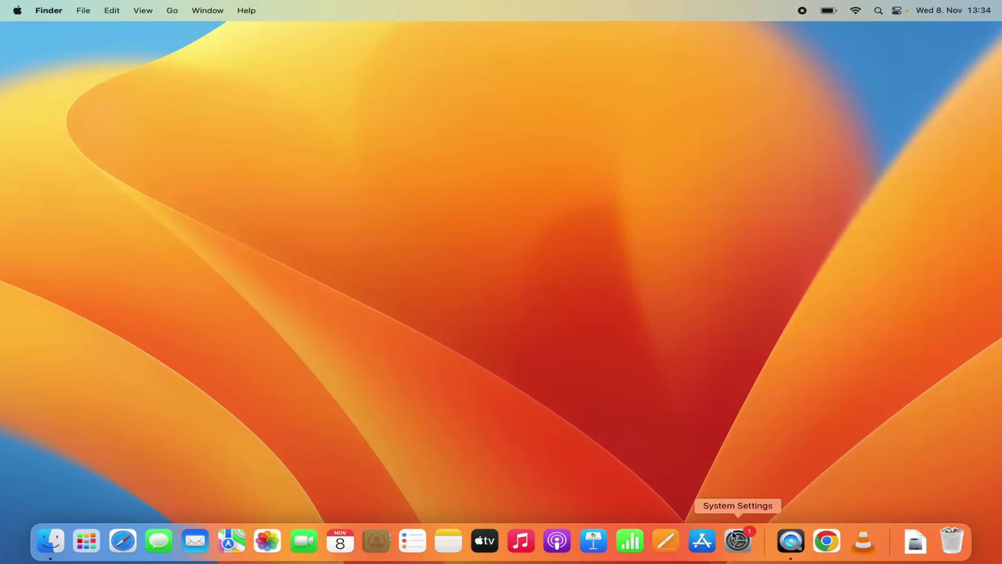
# Launch System Settings from the Dock, close it, reopen it from the Apple menu, and scroll the sidebar
pyautogui.click(738, 543)
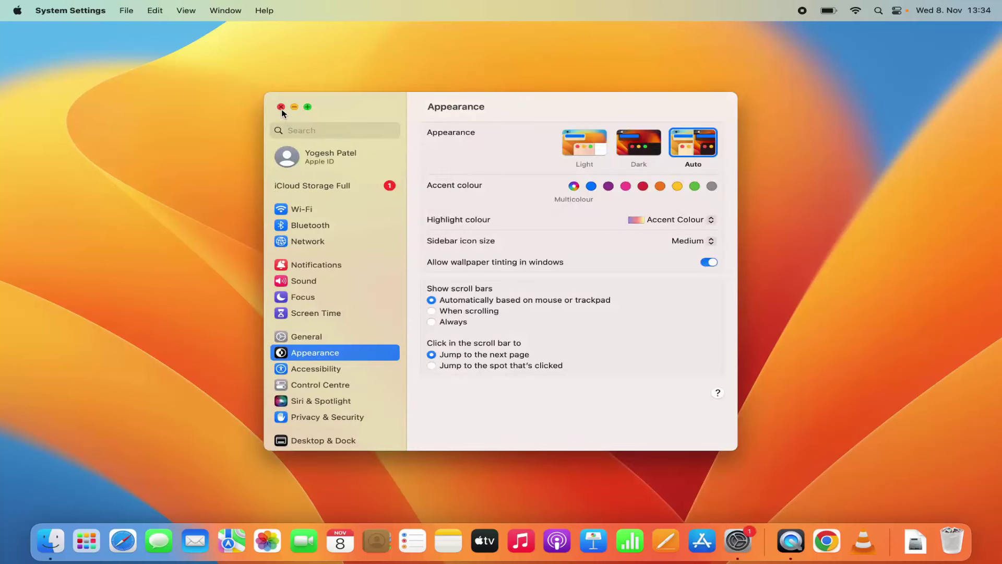
pyautogui.click(281, 107)
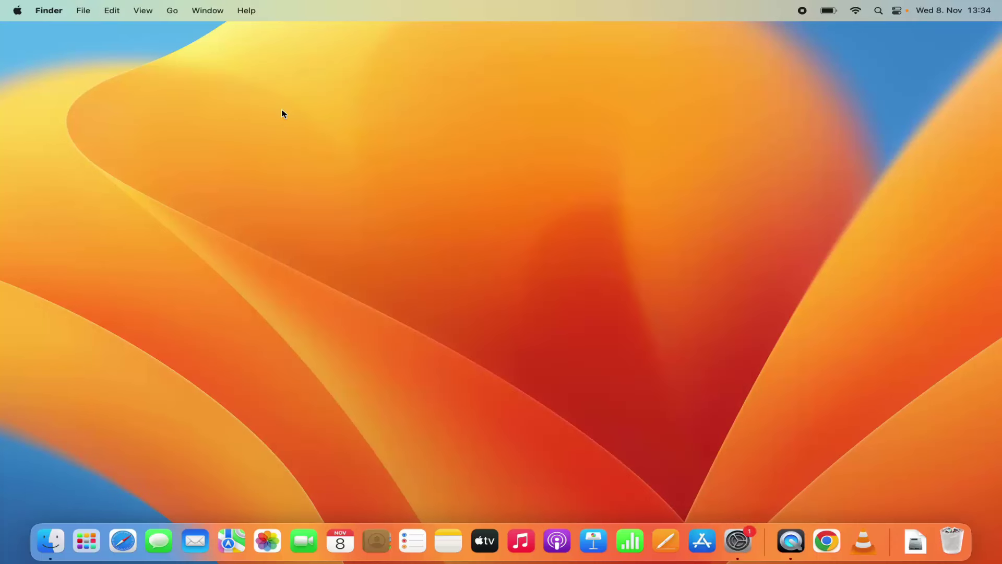
pyautogui.click(19, 11)
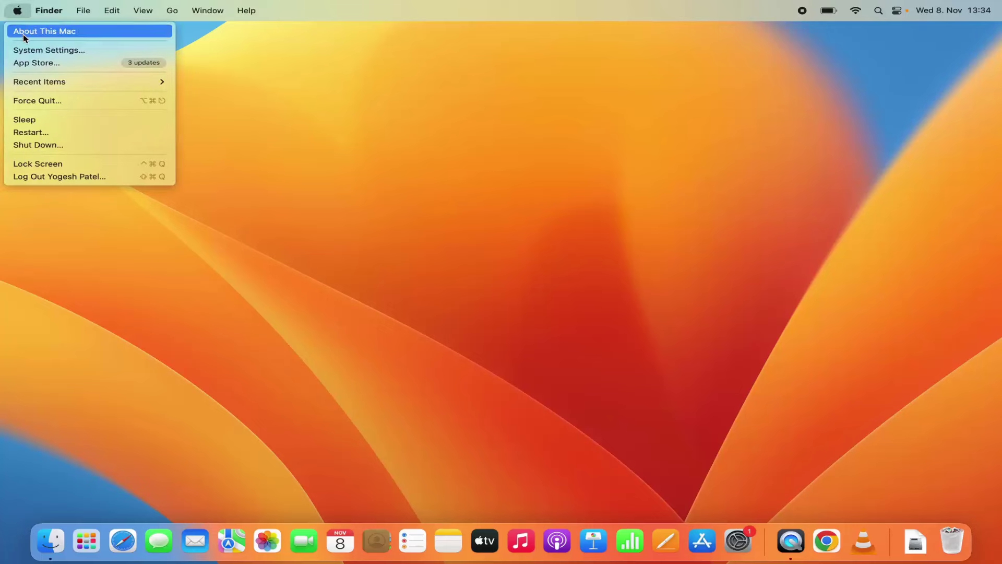
pyautogui.click(30, 51)
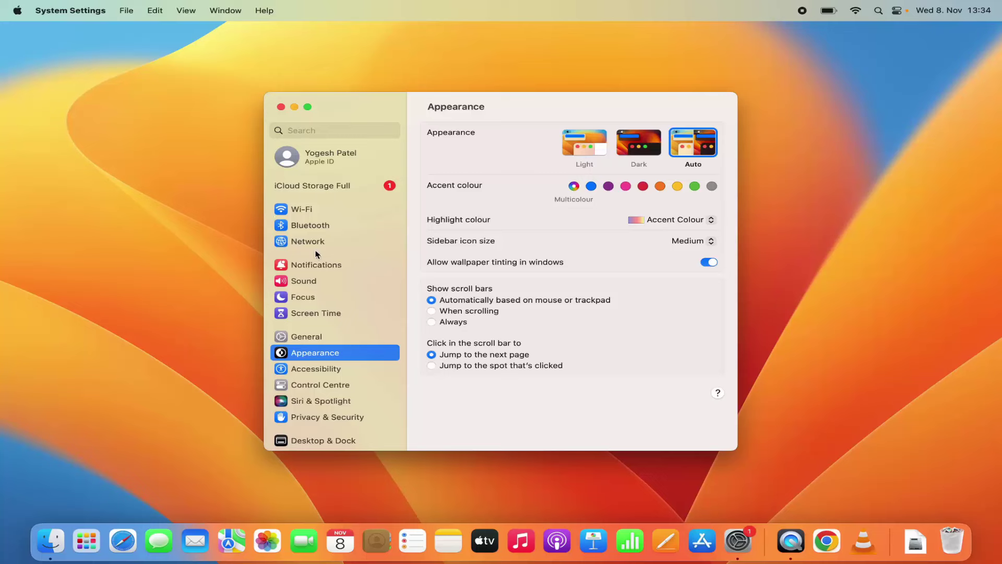
pyautogui.scroll(-5, 317, 254)
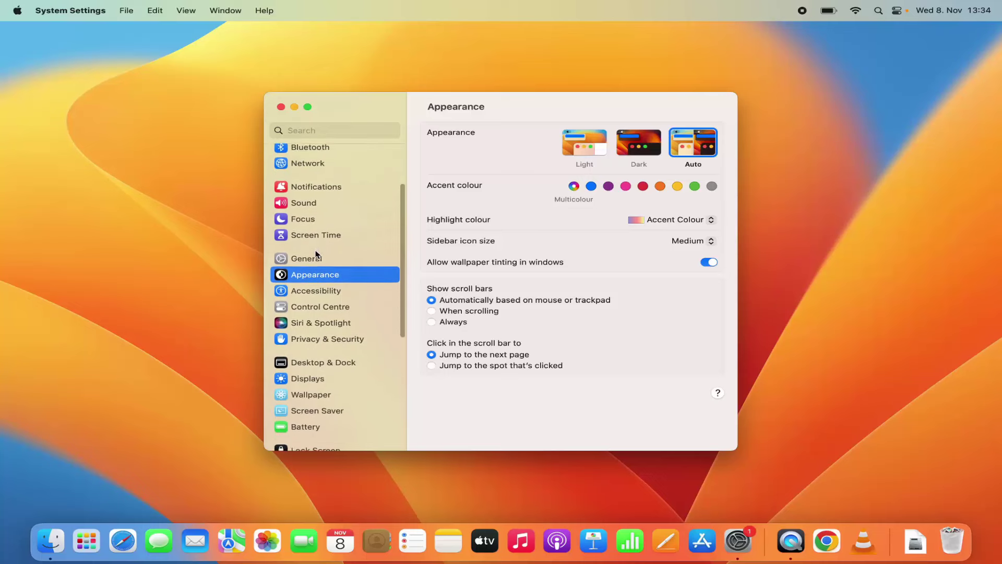
pyautogui.scroll(-2, 316, 254)
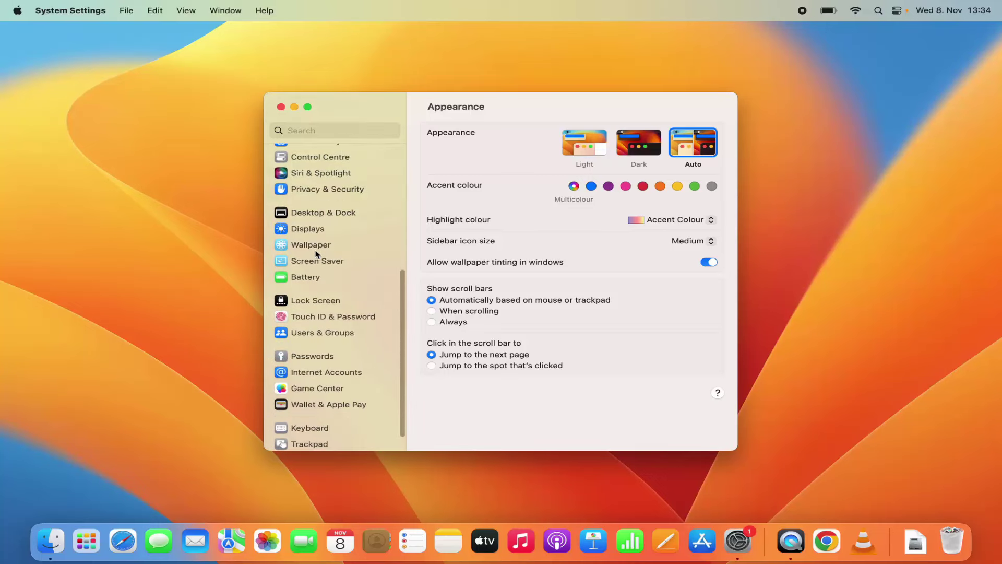
# Select Users & Groups in the System Settings sidebar
pyautogui.click(316, 334)
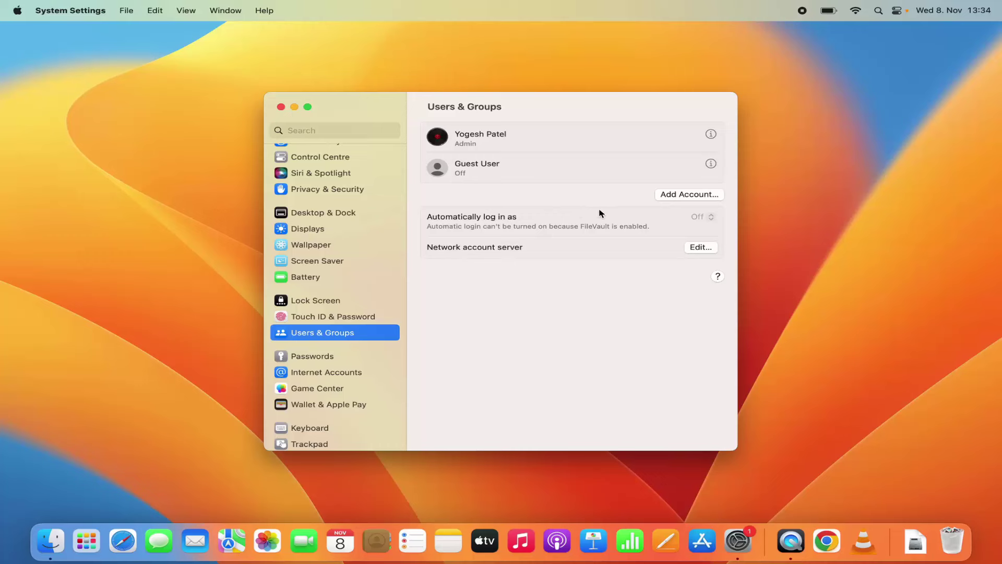
# Start Add Account and unlock the settings with the admin password
pyautogui.click(675, 196)
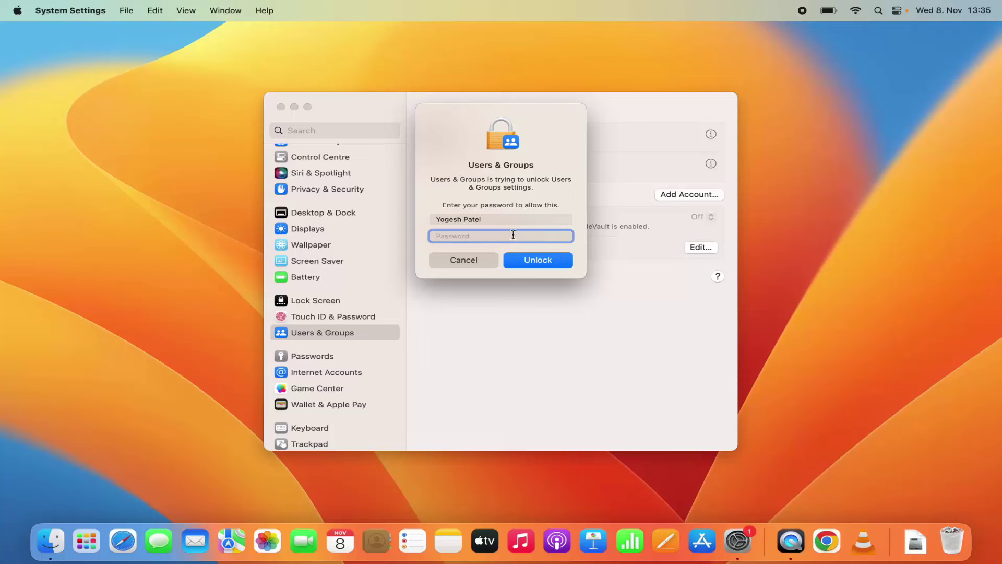
pyautogui.write('••••••')
pyautogui.click(542, 266)
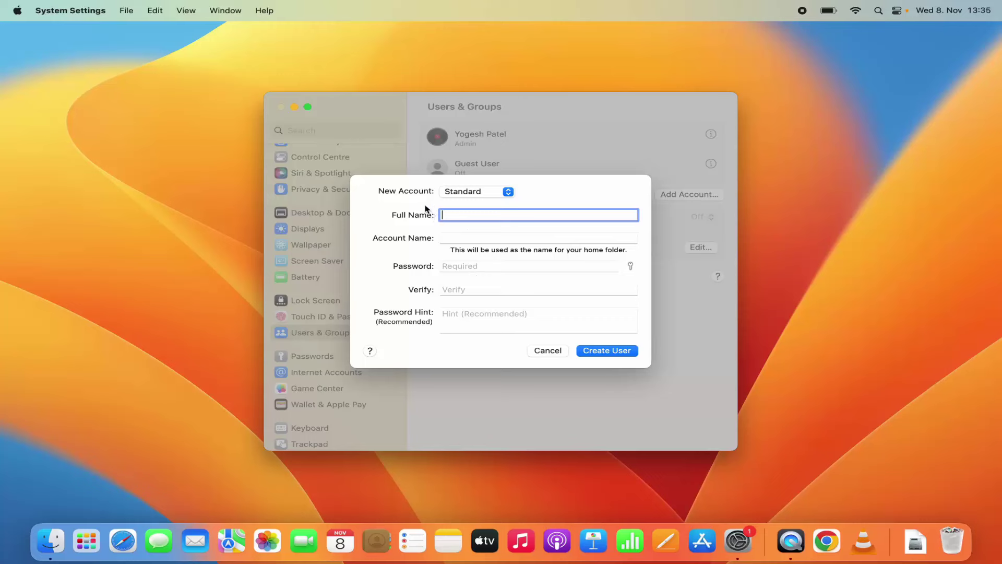
pyautogui.click(452, 197)
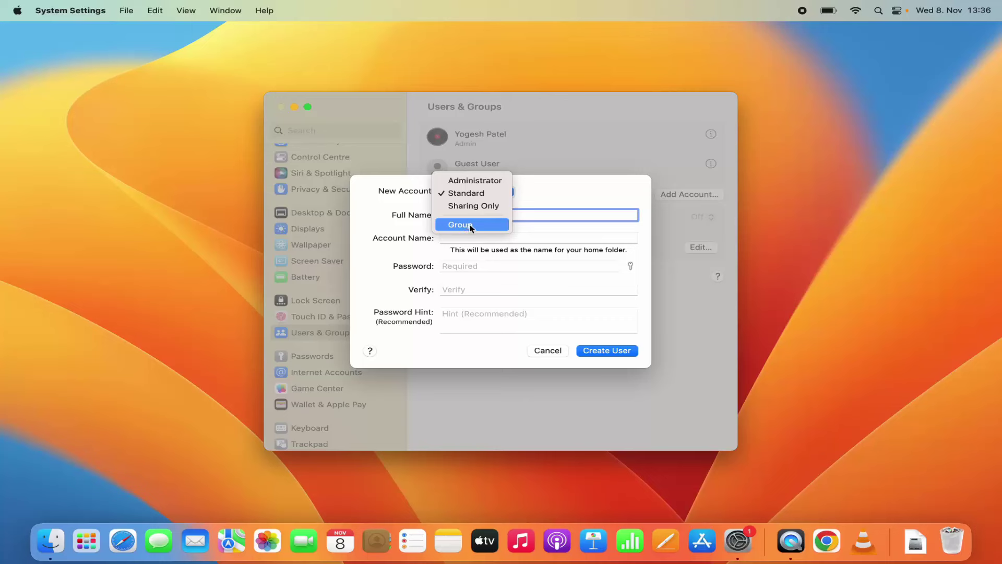
pyautogui.click(475, 196)
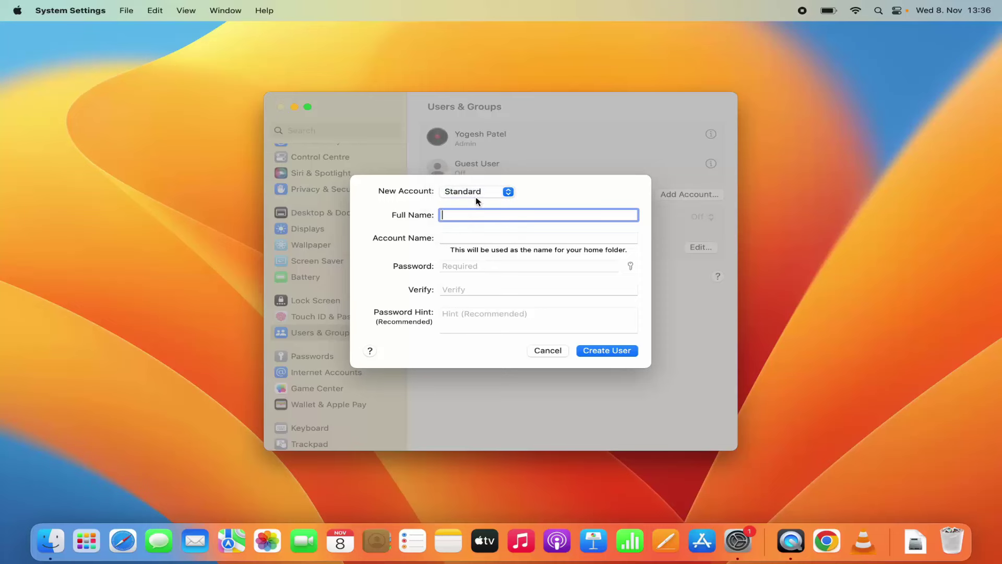
# Enter 'User Two' as the new account's full name
pyautogui.press('Tab')
pyautogui.click(452, 214)
pyautogui.write('User Two')
# Replace the suggested account name usertwo with myuser
pyautogui.click(454, 241)
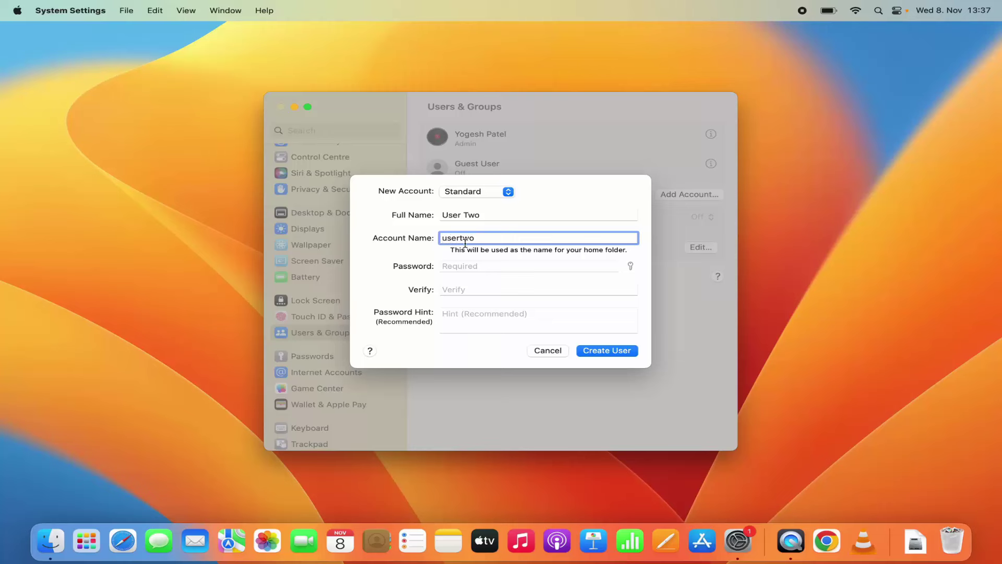
pyautogui.doubleClick(468, 241)
pyautogui.press('BackSpace')
pyautogui.write('myuser')
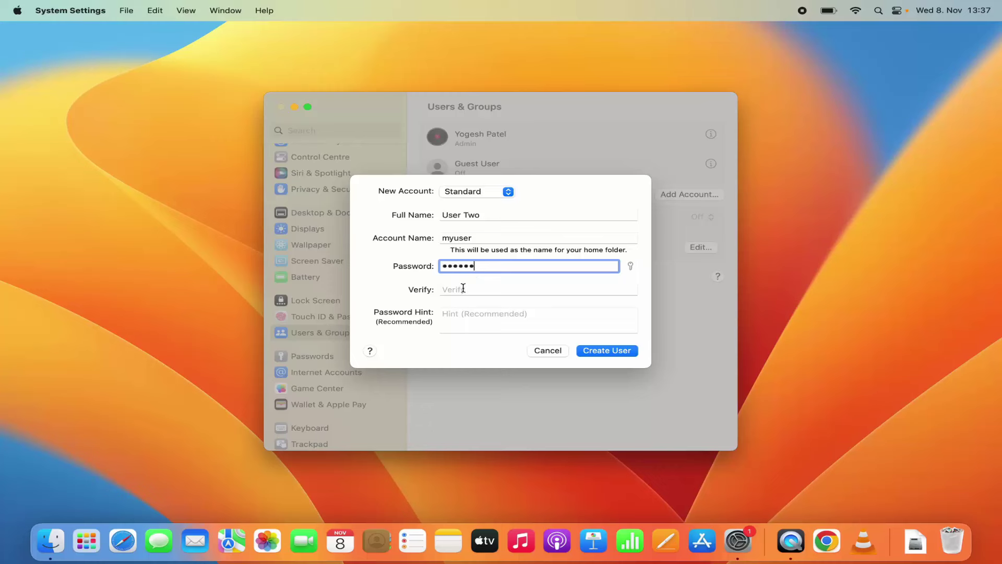
# Re-enter the password to verify it and type 'hint' as the password hint
pyautogui.click(463, 289)
pyautogui.write('••••••')
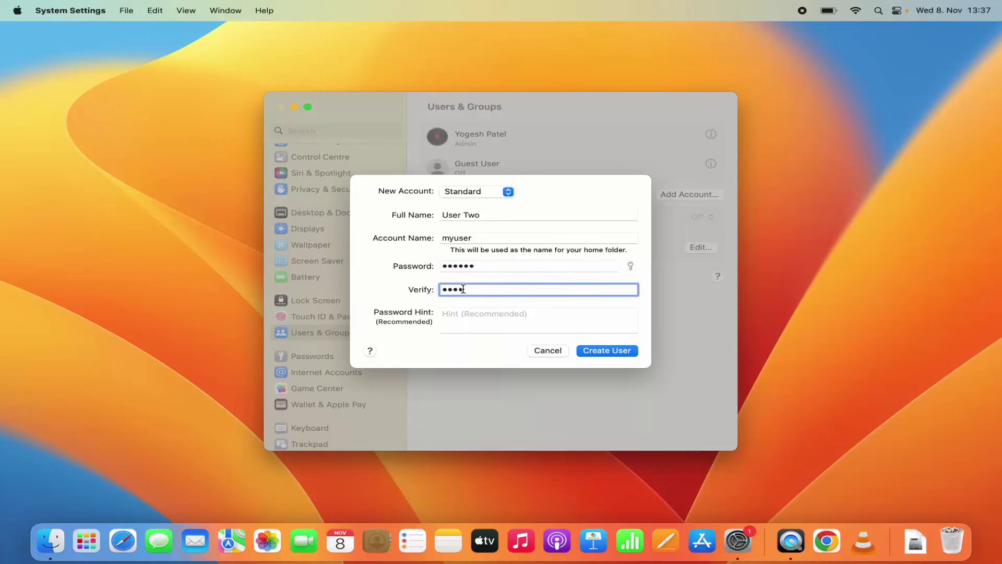
pyautogui.click(455, 329)
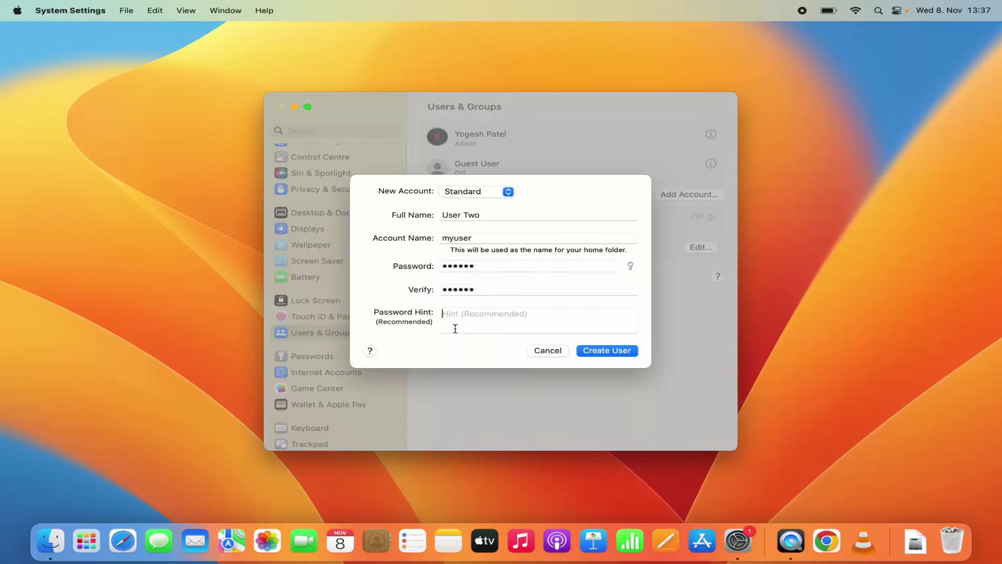
pyautogui.write('hin')
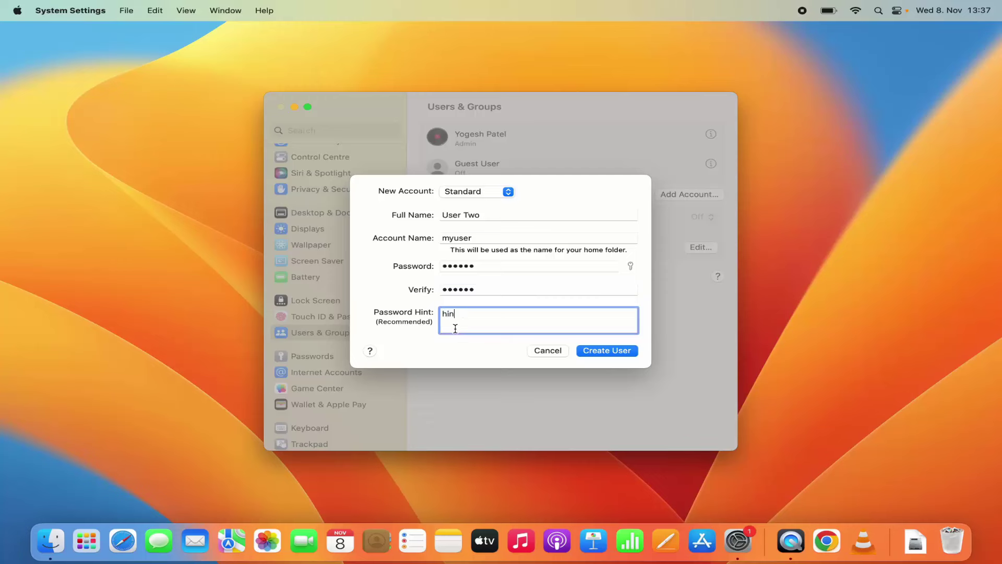
pyautogui.write('t')
# Create the User Two account, then view its picture options and cancel without changes
pyautogui.click(596, 354)
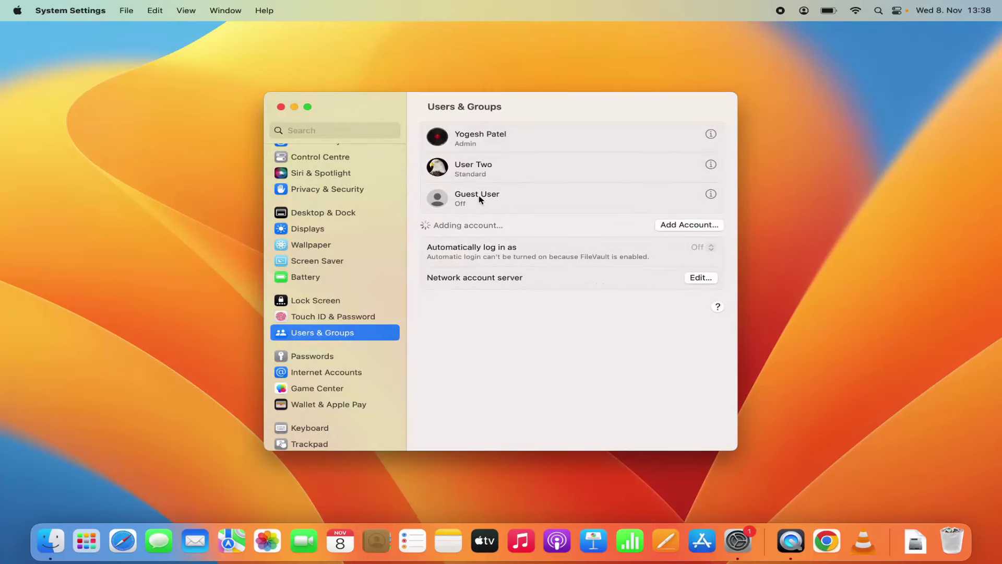
pyautogui.click(442, 170)
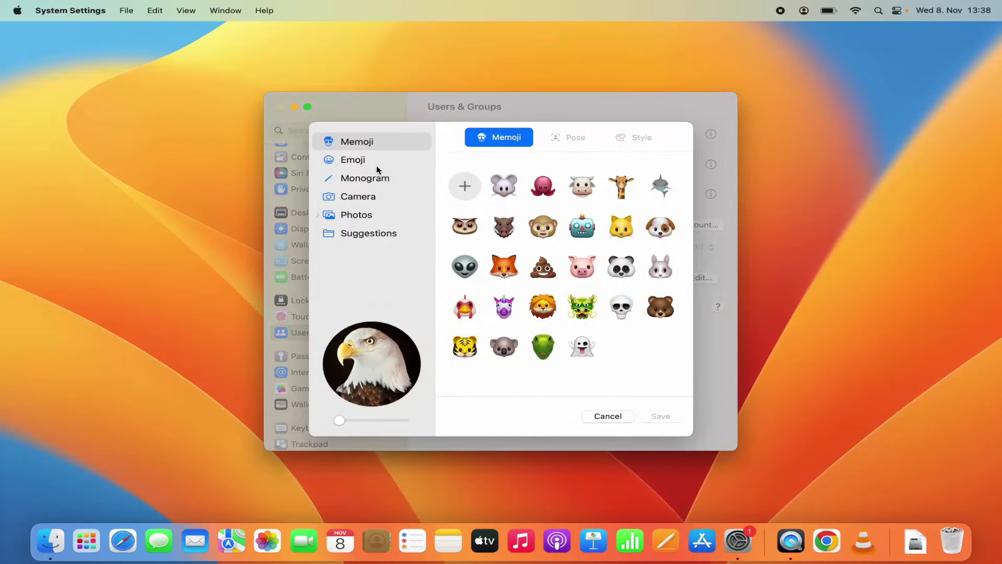
pyautogui.moveTo(350, 375)
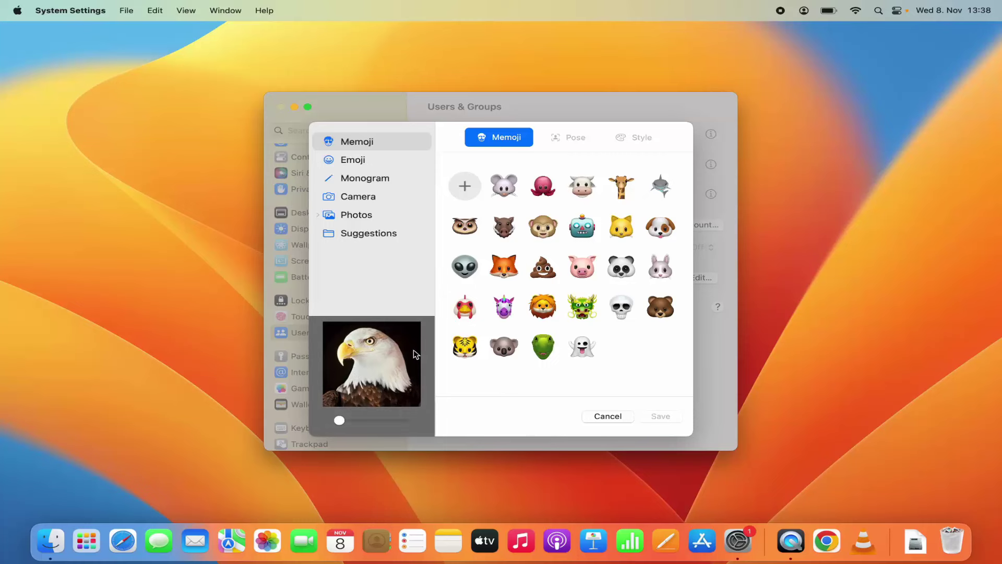
pyautogui.click(597, 416)
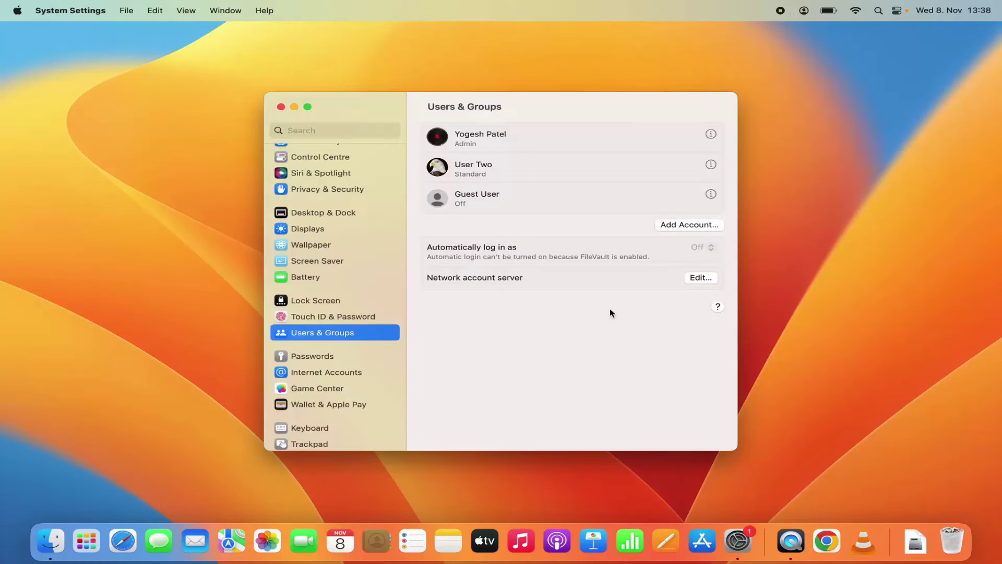
pyautogui.click(711, 165)
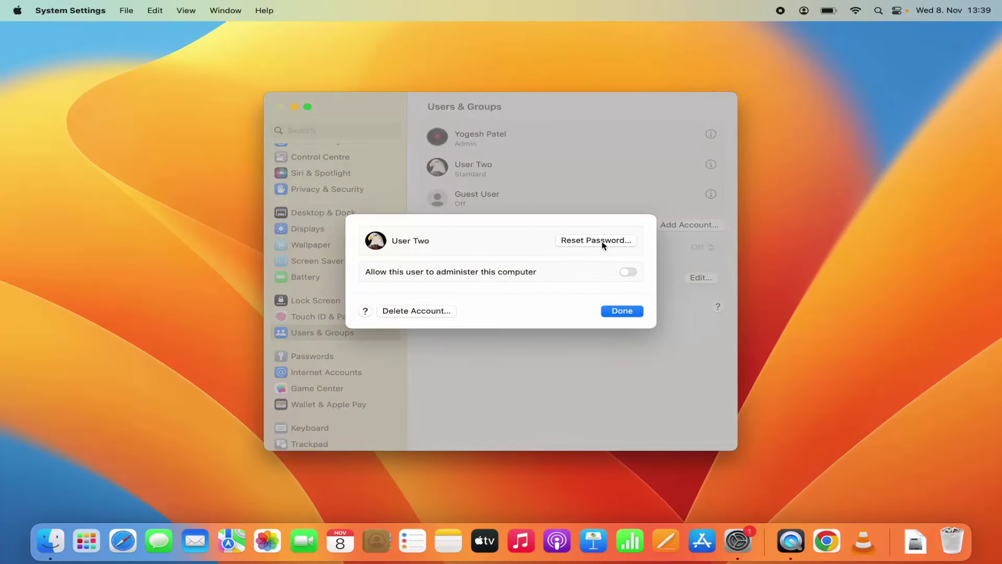
pyautogui.click(430, 312)
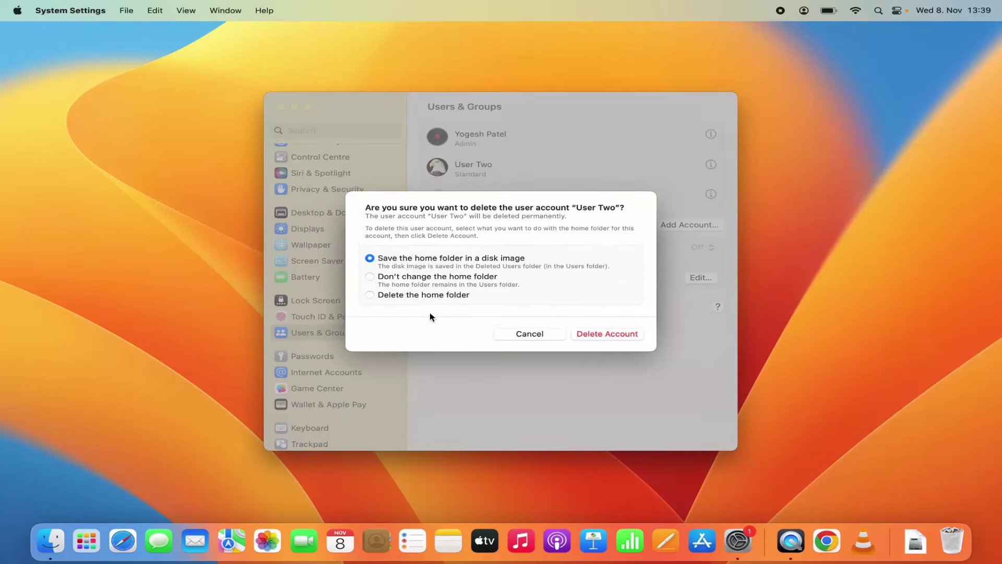
pyautogui.click(510, 334)
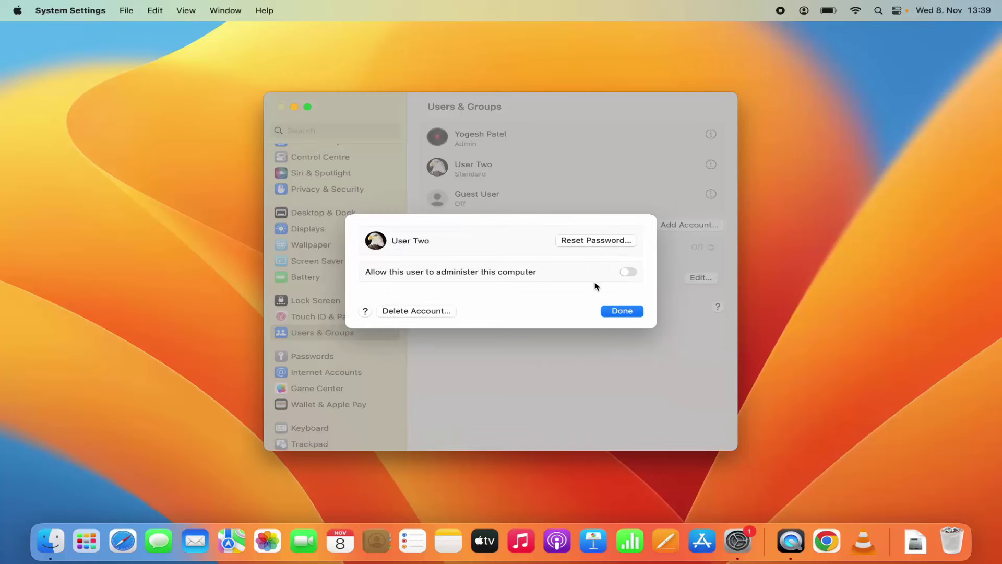
# Toggle administrator rights on and back off for User Two, acknowledging notices, then finish
pyautogui.click(628, 272)
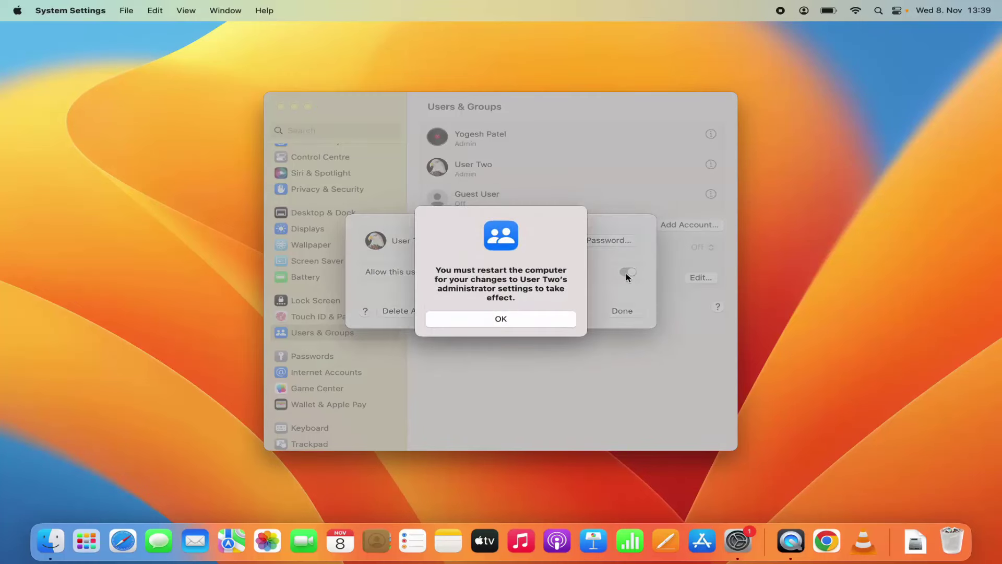
pyautogui.click(545, 323)
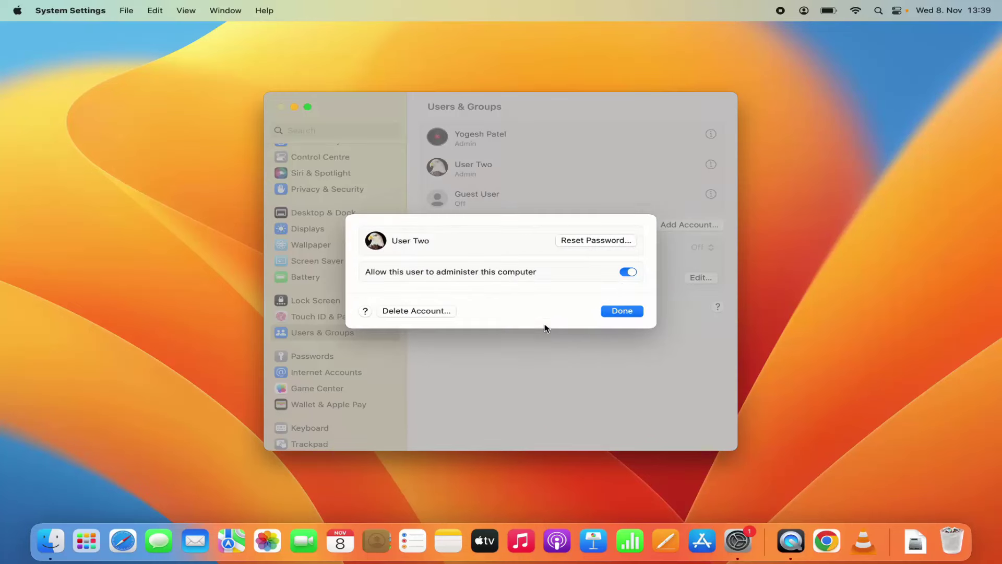
pyautogui.click(627, 272)
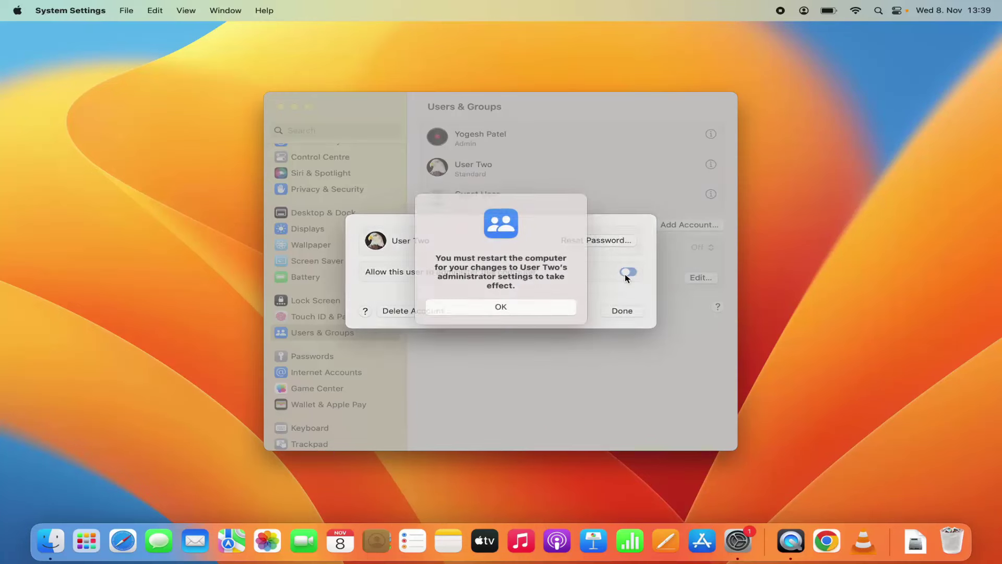
pyautogui.click(552, 325)
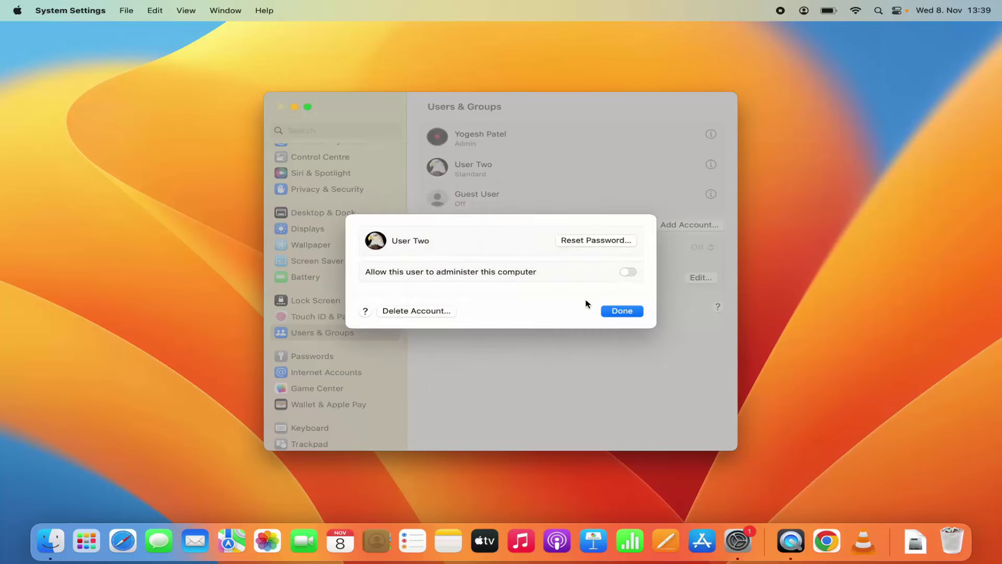
pyautogui.click(613, 313)
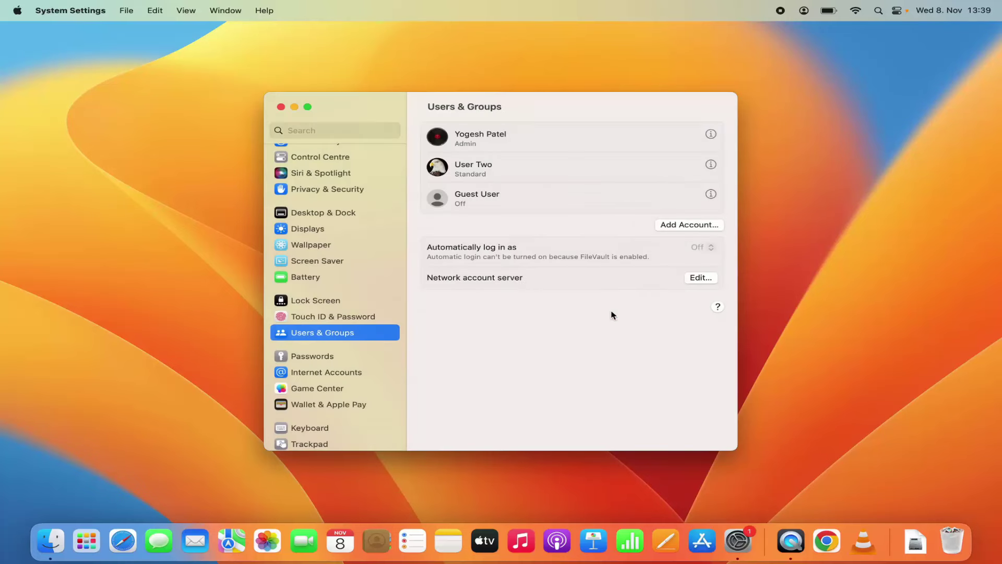
# Close System Settings and dismiss the Apple menu, leaving the Finder desktop showing
pyautogui.click(280, 108)
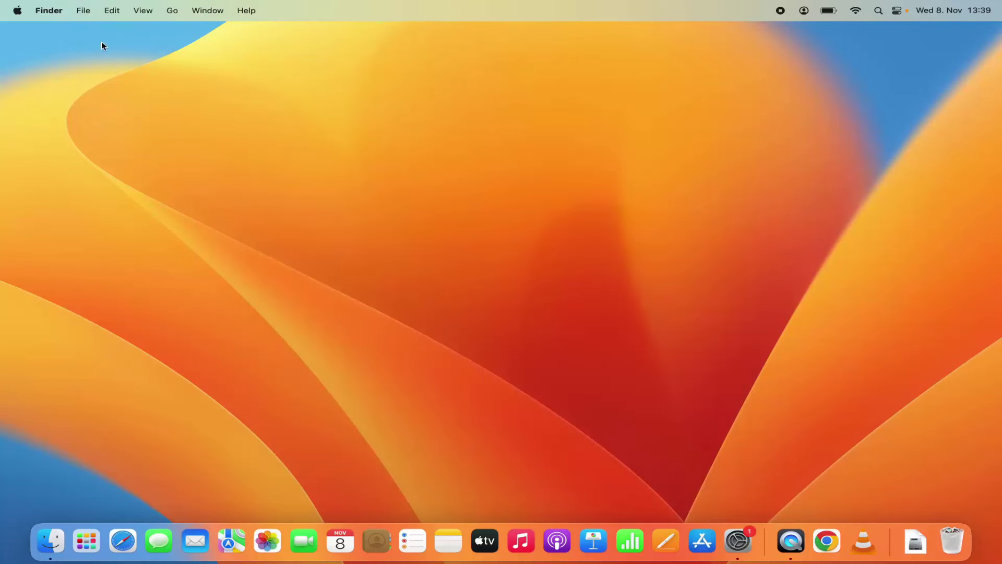
pyautogui.click(18, 12)
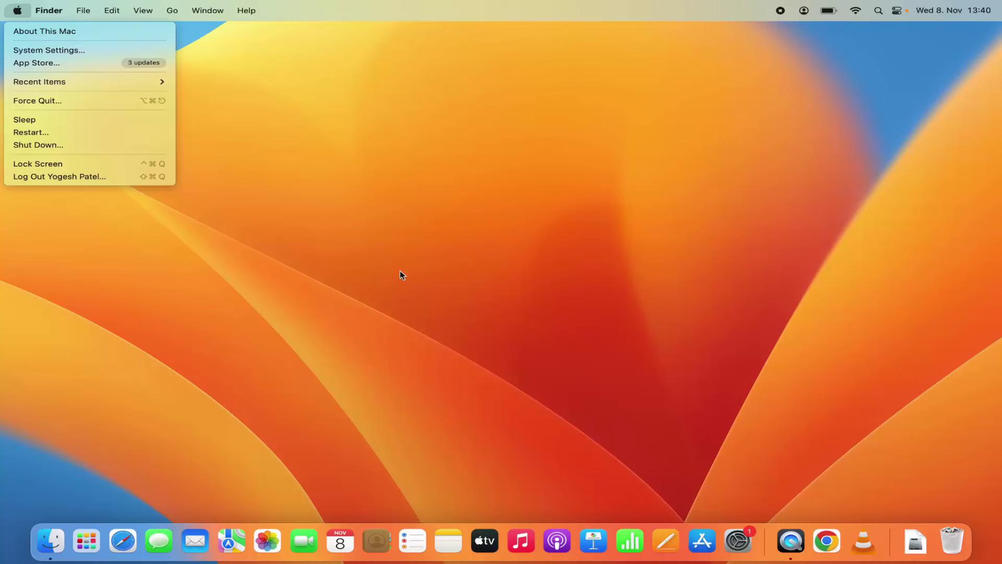
pyautogui.click(437, 268)
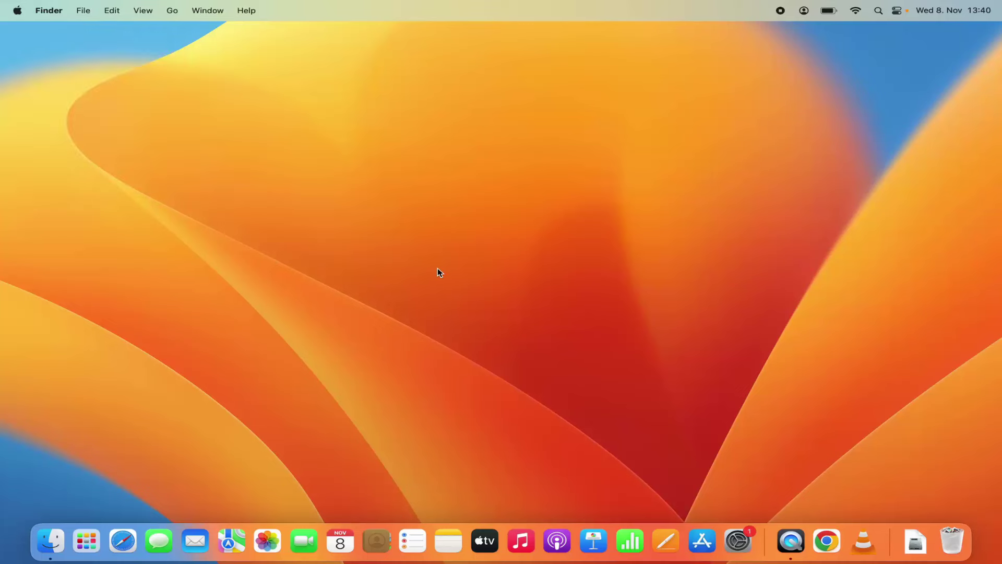